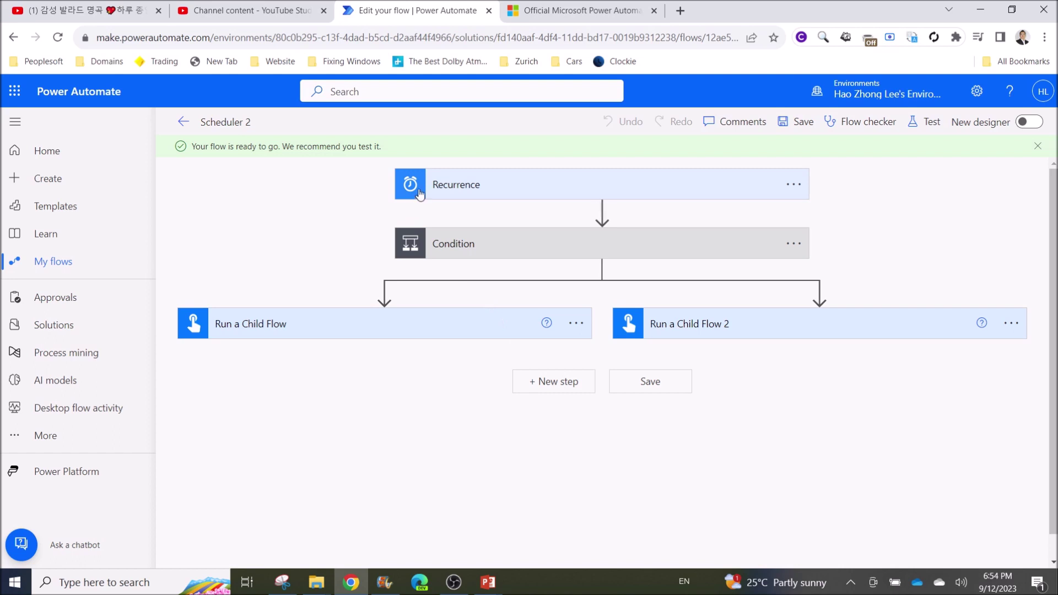
Step: Expand both Run a Child Flow steps to check their e-mail inputs, then go to Solutions
click(380, 326)
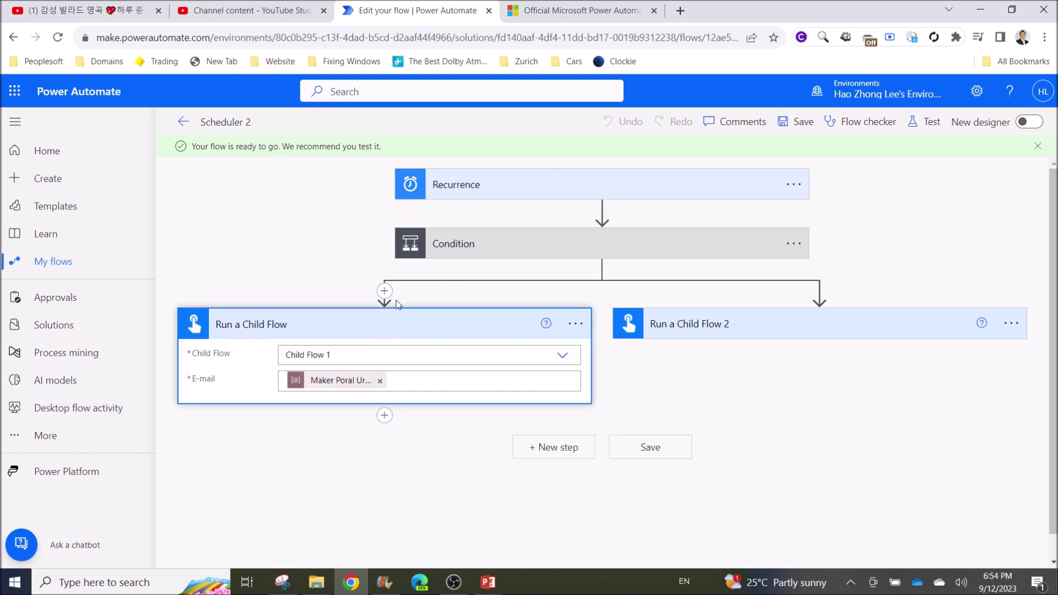
click(687, 331)
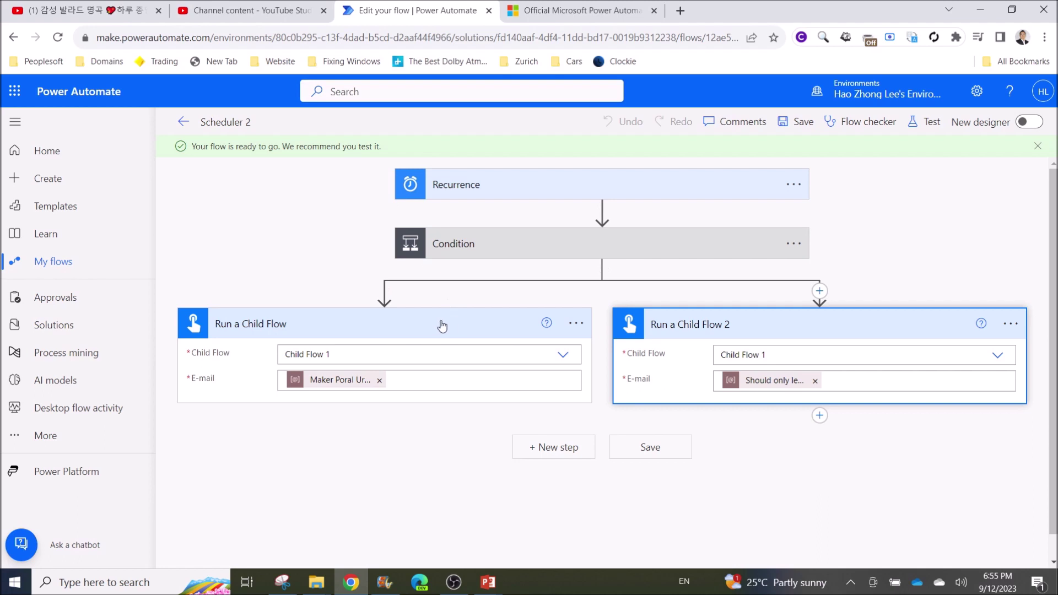
click(60, 330)
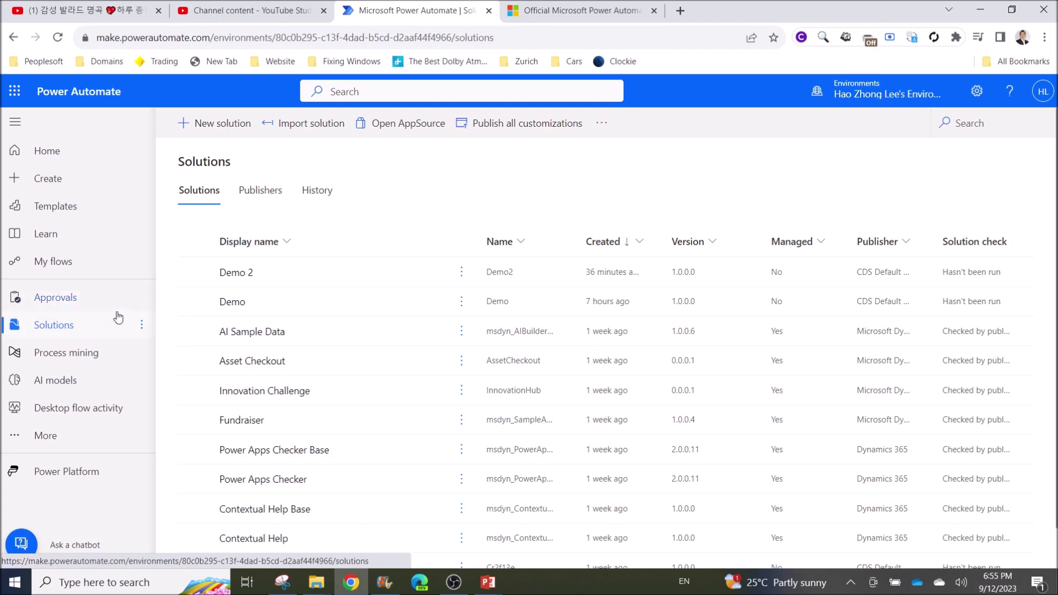
Step: Browse the Demo solution, view Scheduler 2, then open Child Flow 1's details page
click(226, 303)
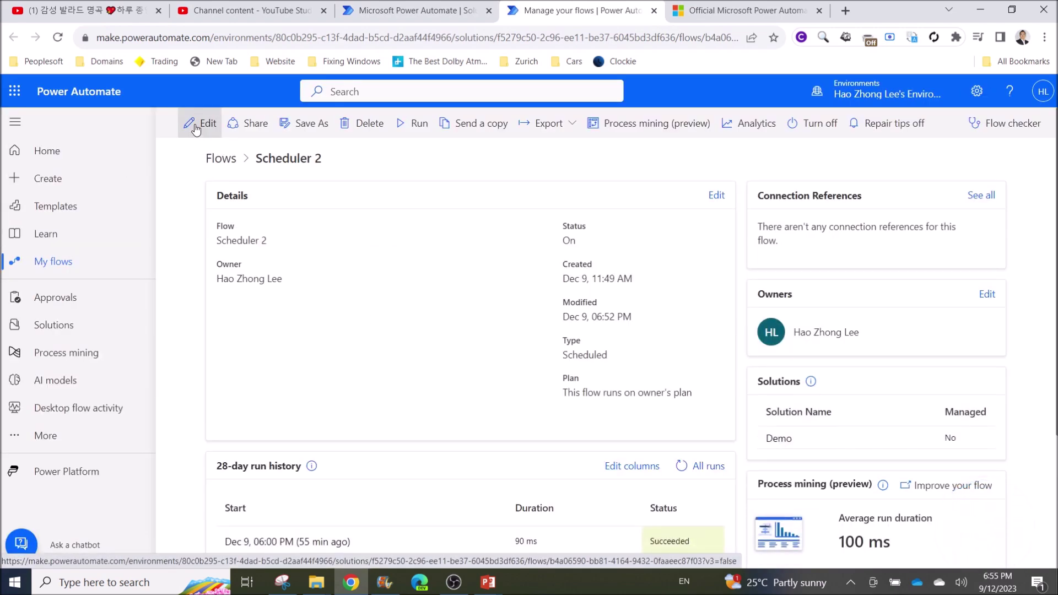
click(196, 128)
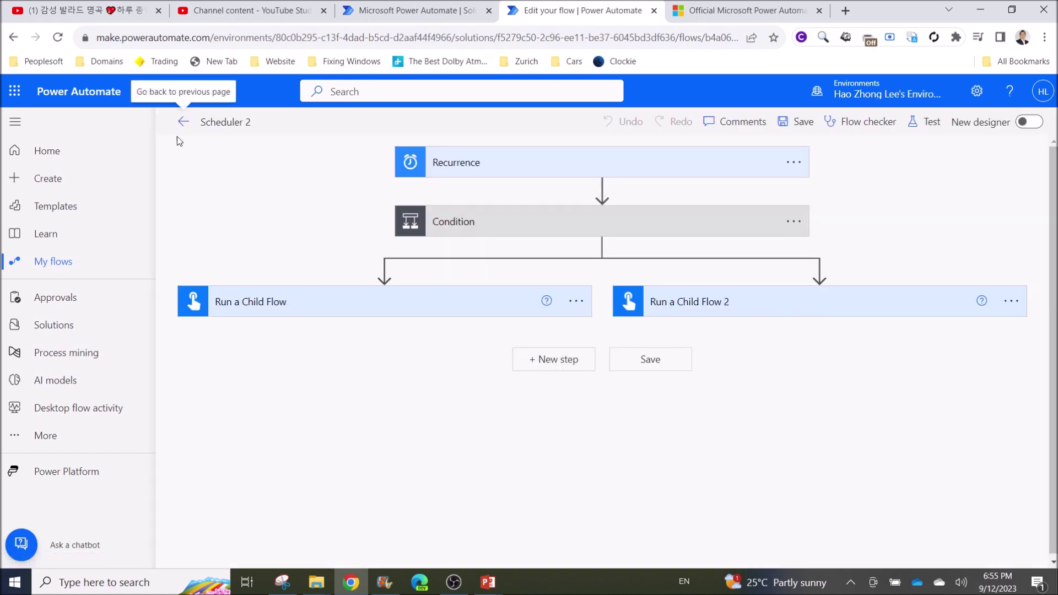
click(183, 122)
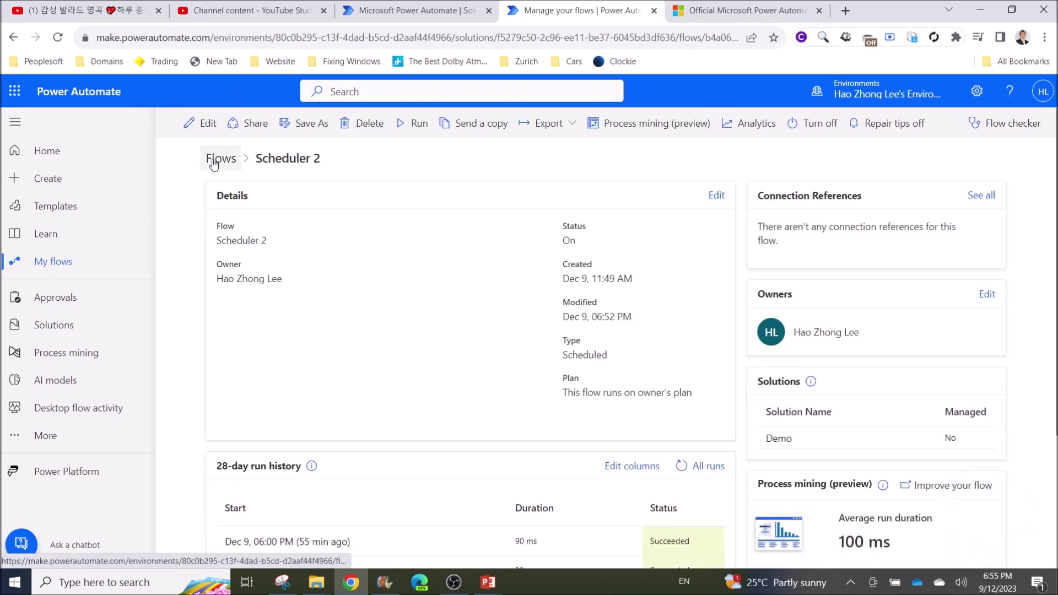
click(55, 325)
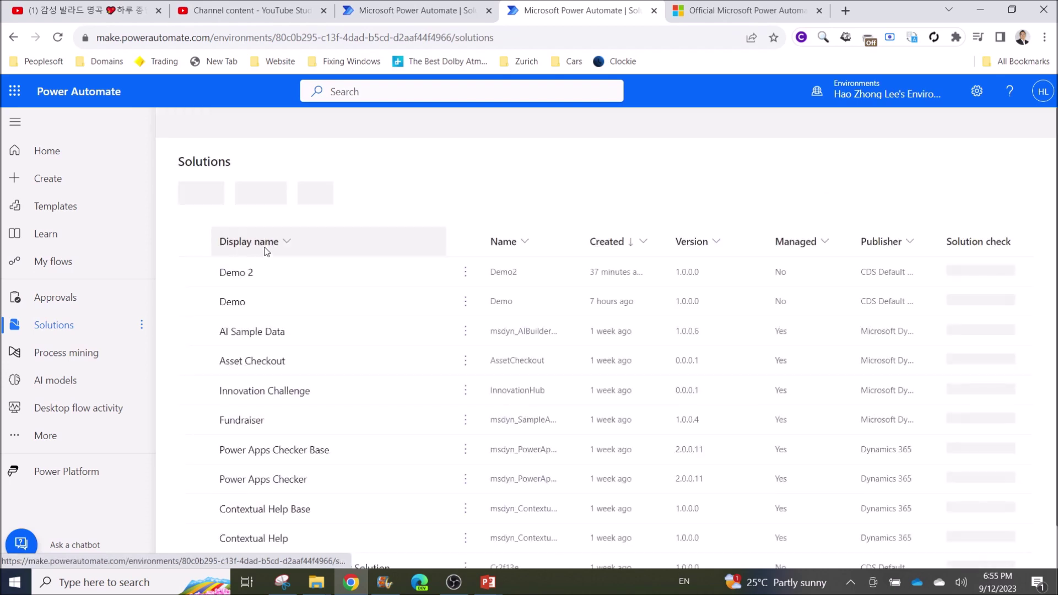
click(233, 301)
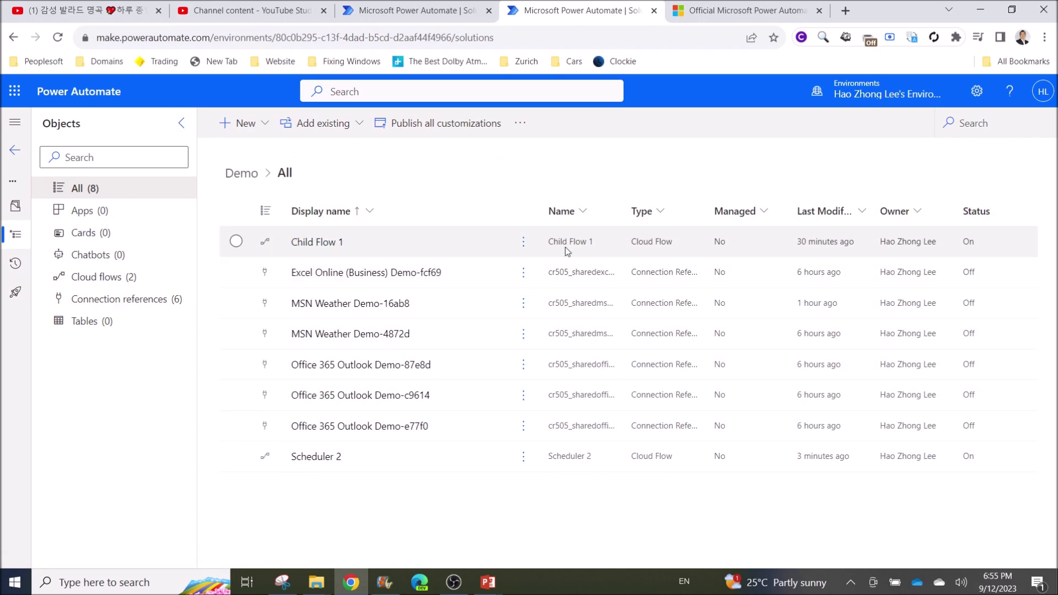
click(324, 247)
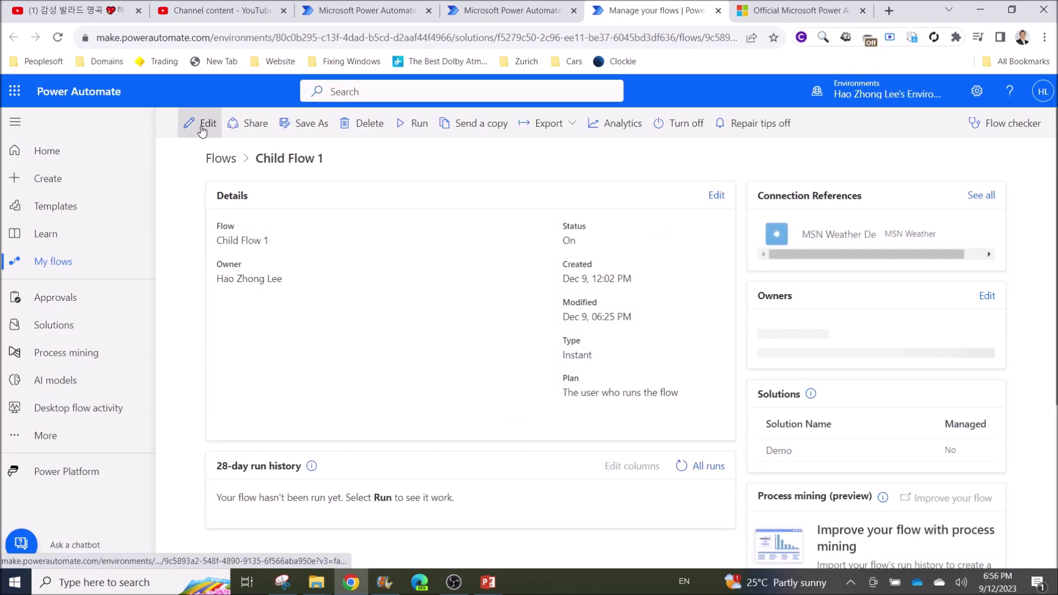
Step: Open Child Flow 1 in edit mode to reach the Scheduler 1 designer
click(190, 124)
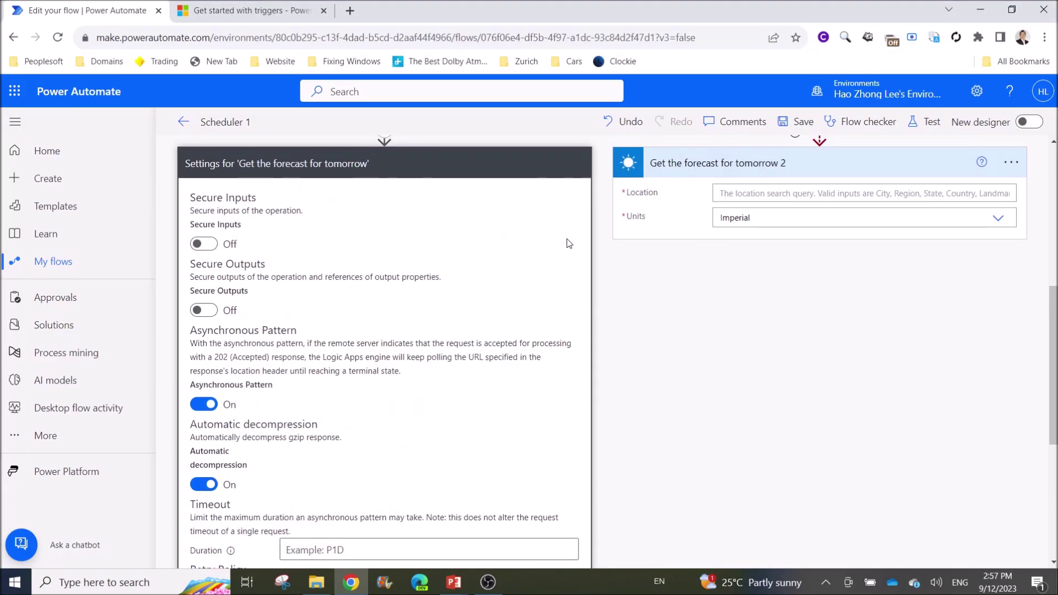
Step: Add an MSN Weather 'Get current weather' action after tomorrow's forecast, with location Sydney
scroll(419, 369, down, 8)
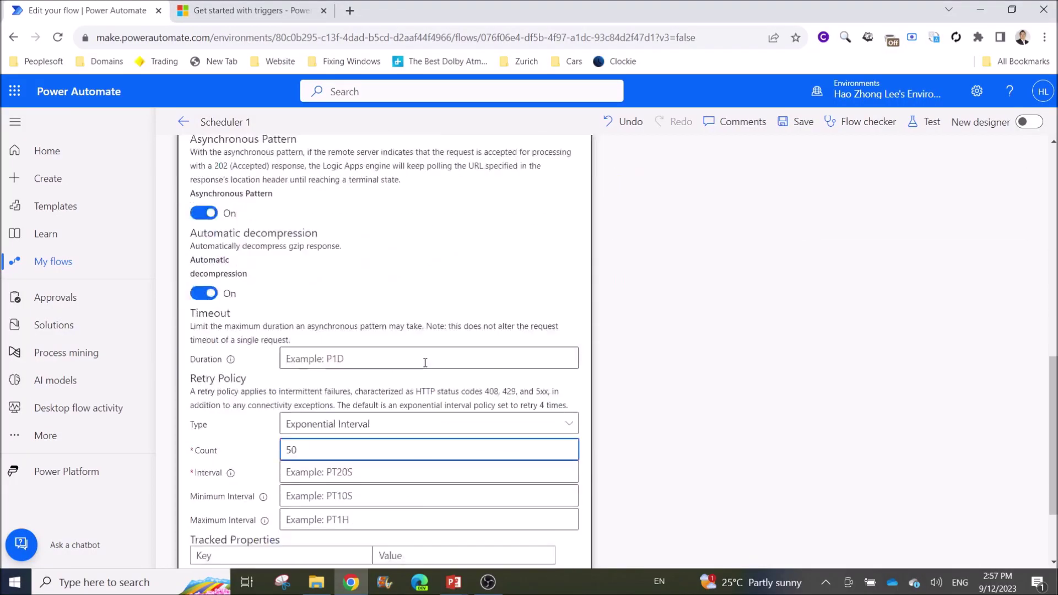
key(Return)
scroll(456, 364, up, 2)
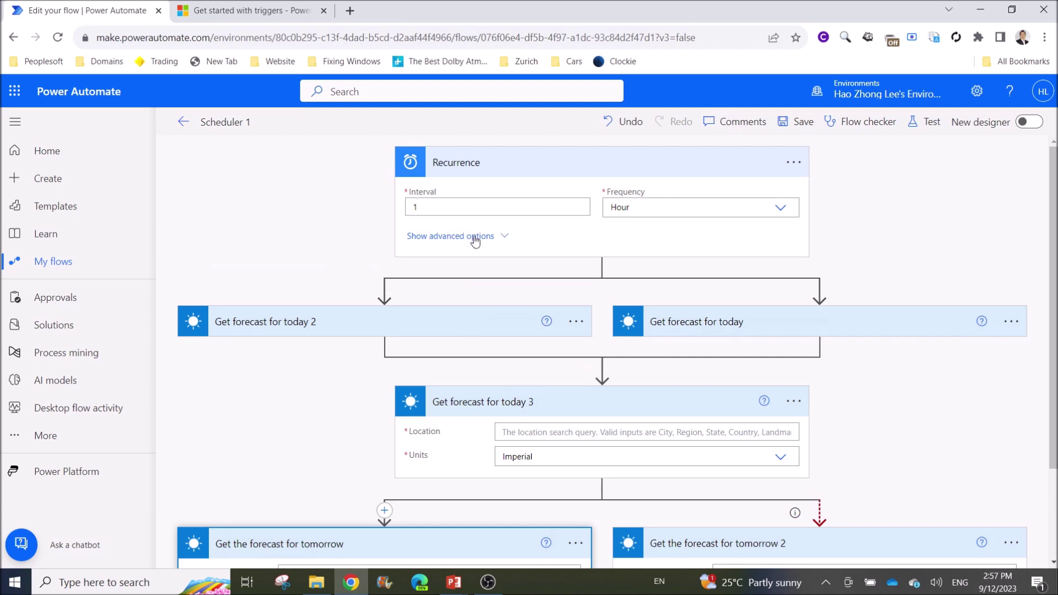
scroll(455, 252, down, 2)
click(384, 513)
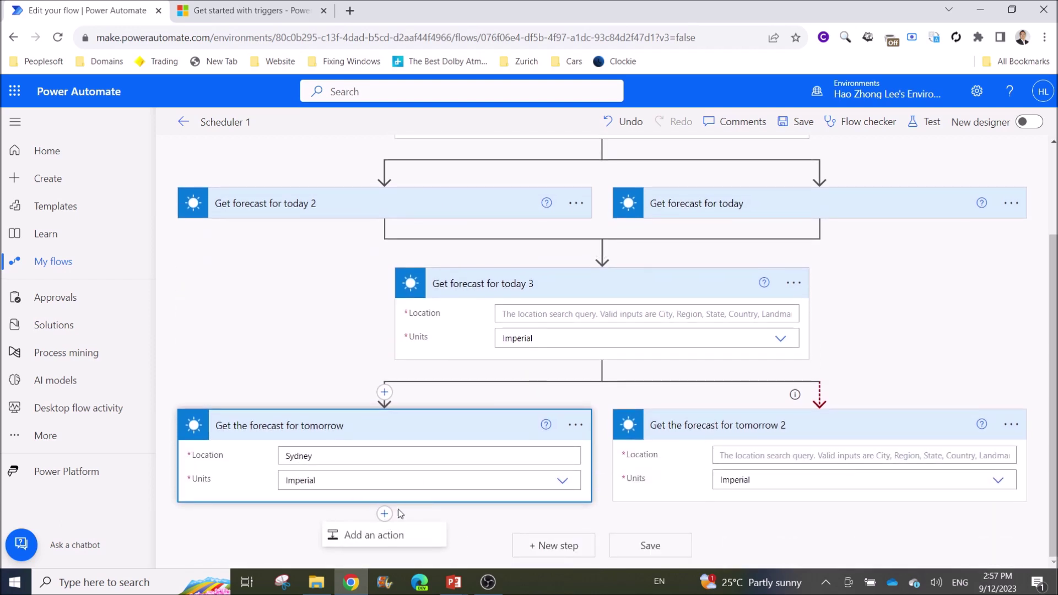
click(374, 535)
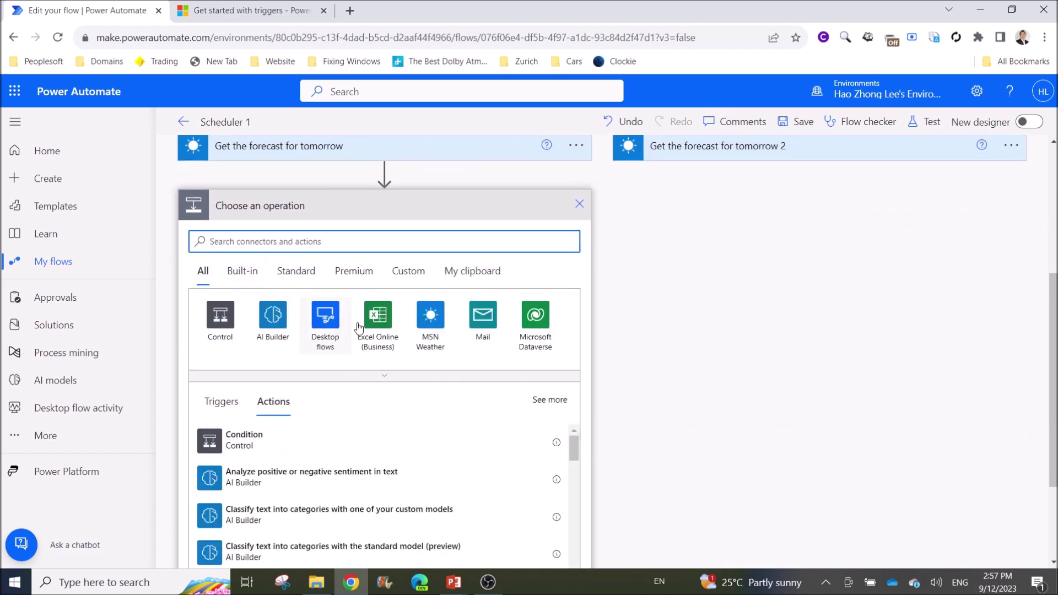
click(431, 323)
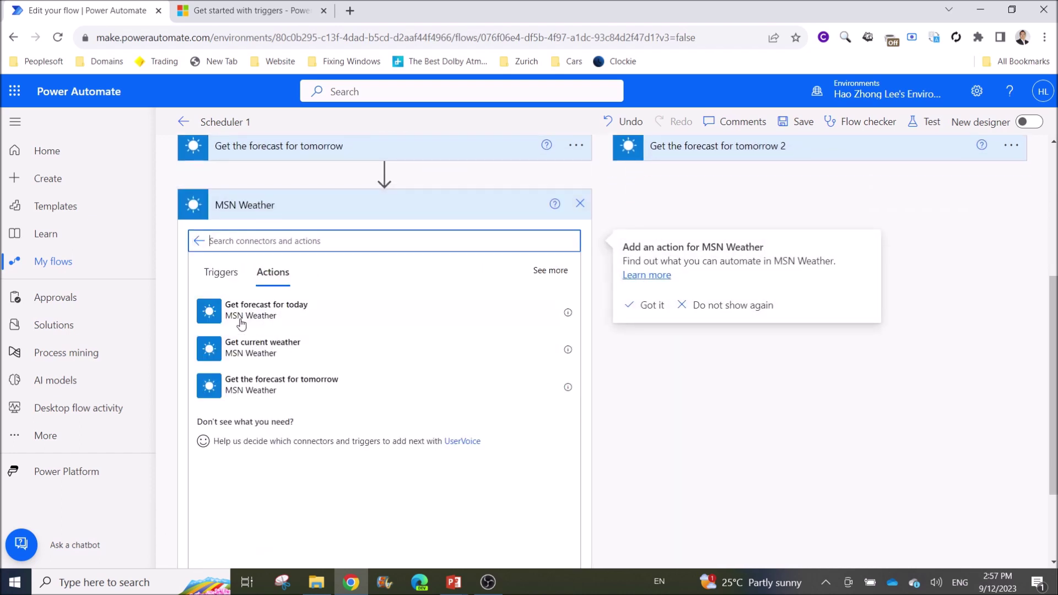
click(278, 347)
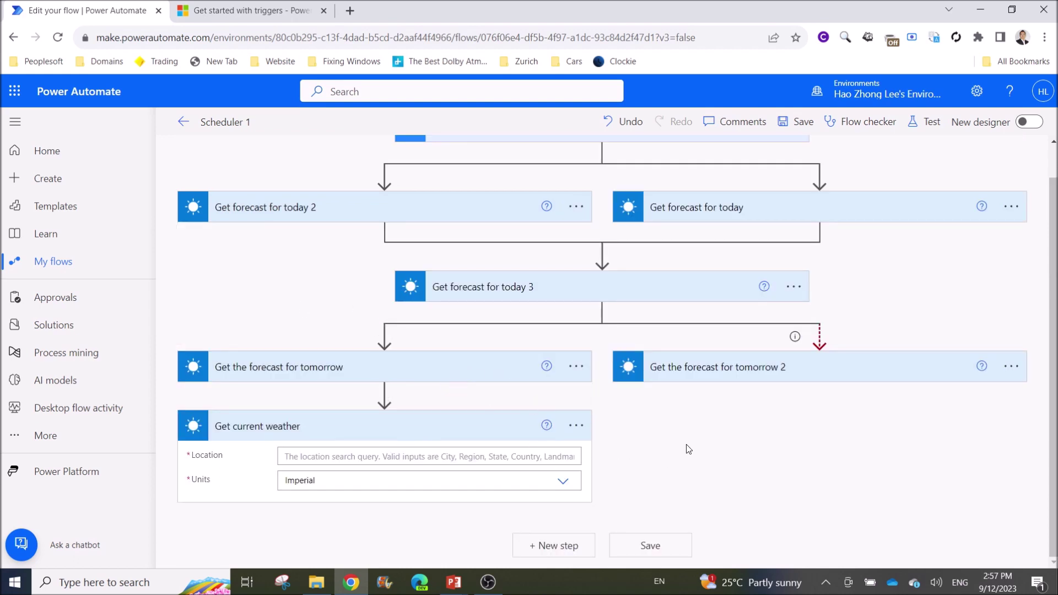
click(307, 454)
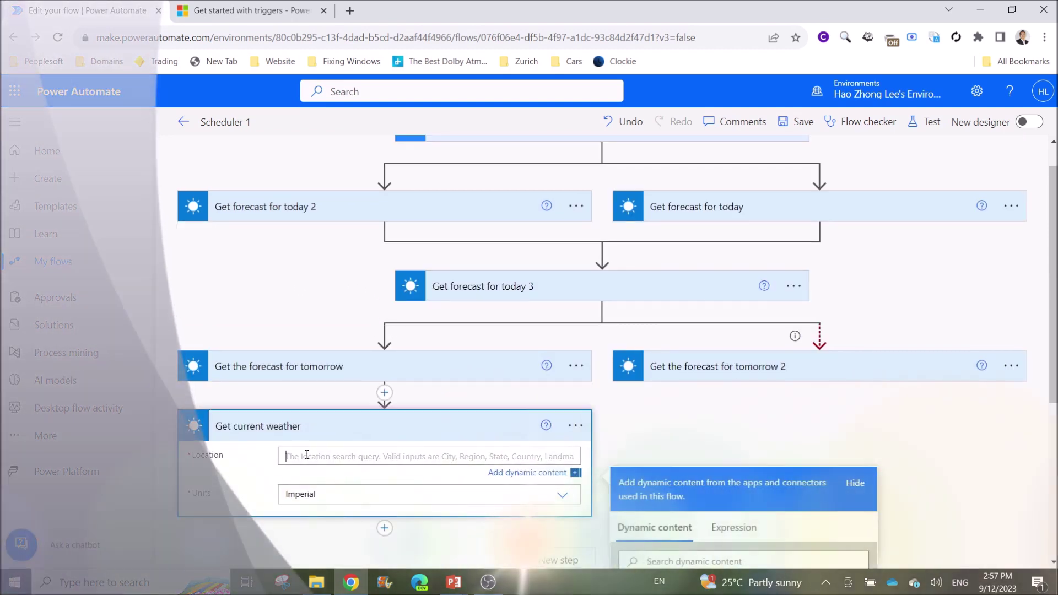
text(s)
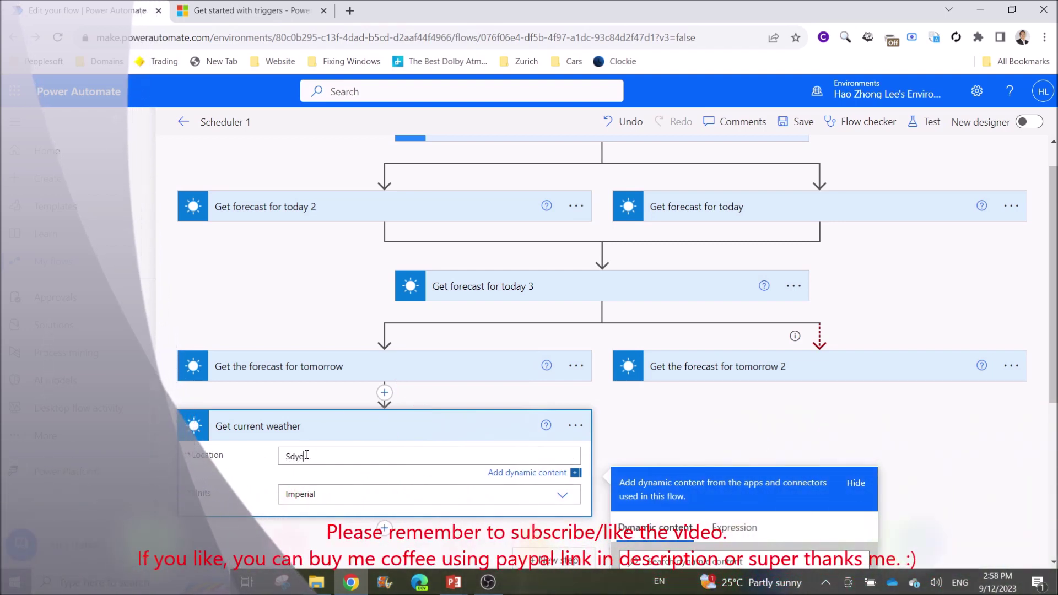
text(ydney)
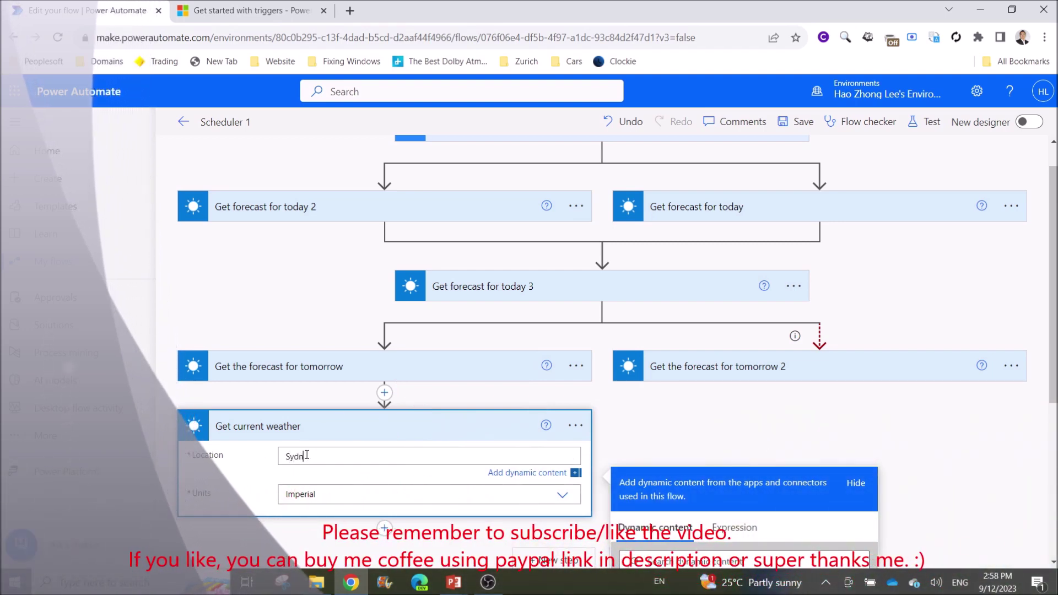
Step: Insert a Scope (Control) block above 'Get the forecast for tomorrow' on the right branch
click(676, 414)
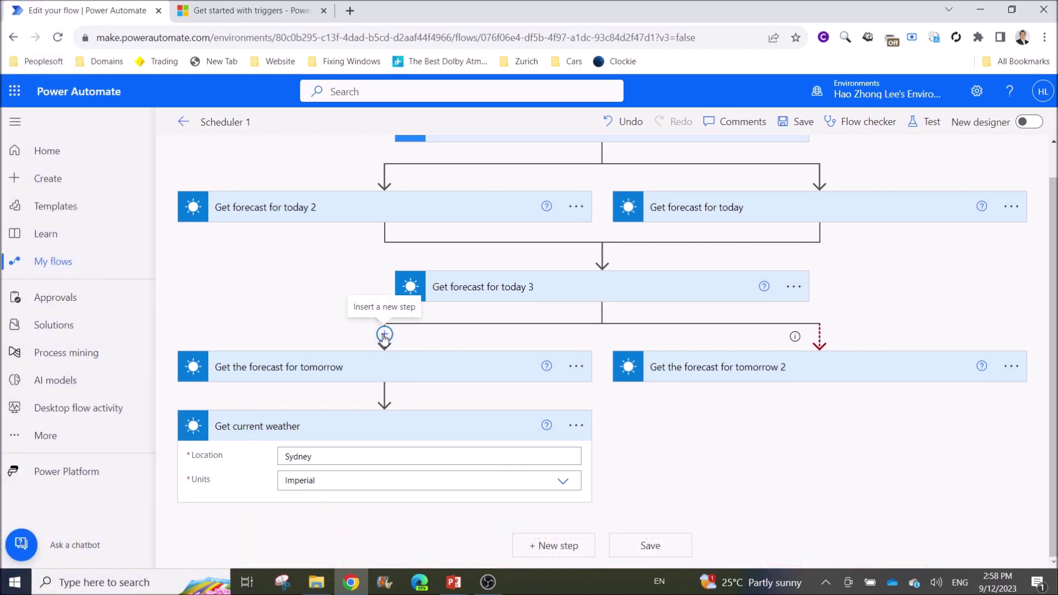
click(384, 335)
click(378, 349)
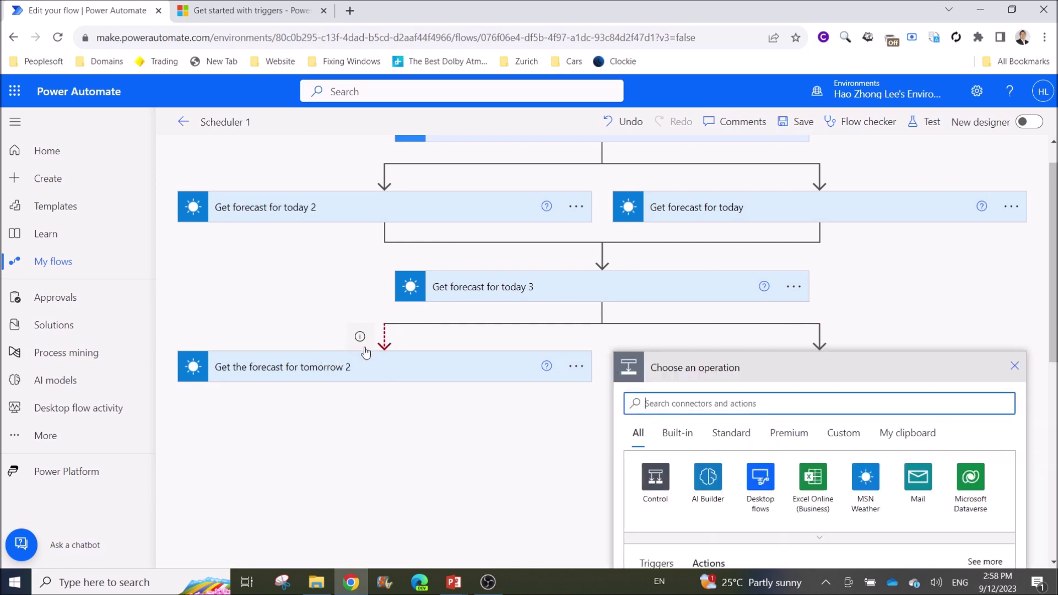
text(scope)
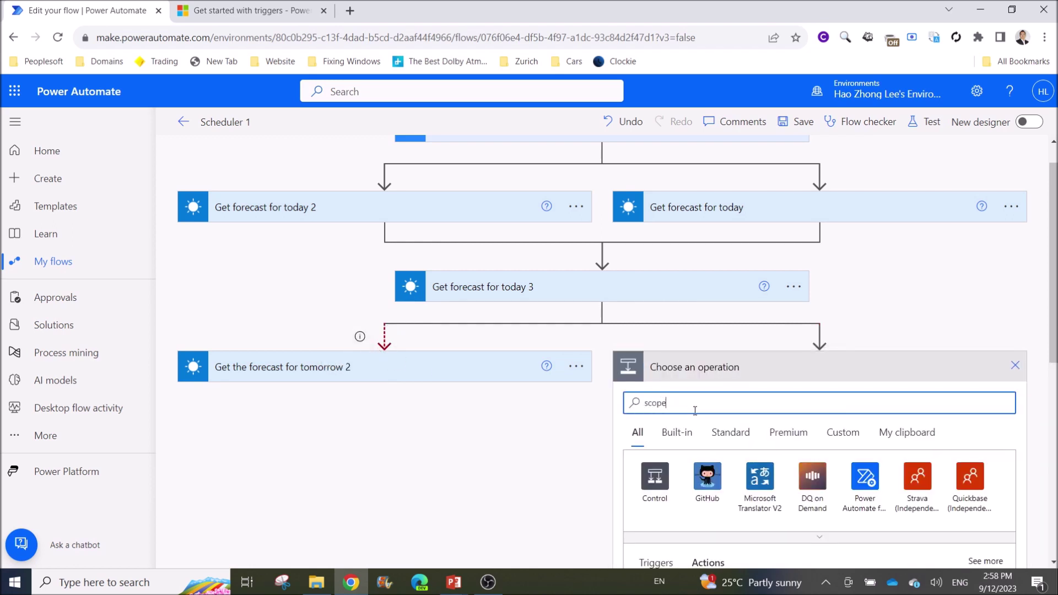
scroll(694, 411, down, 4)
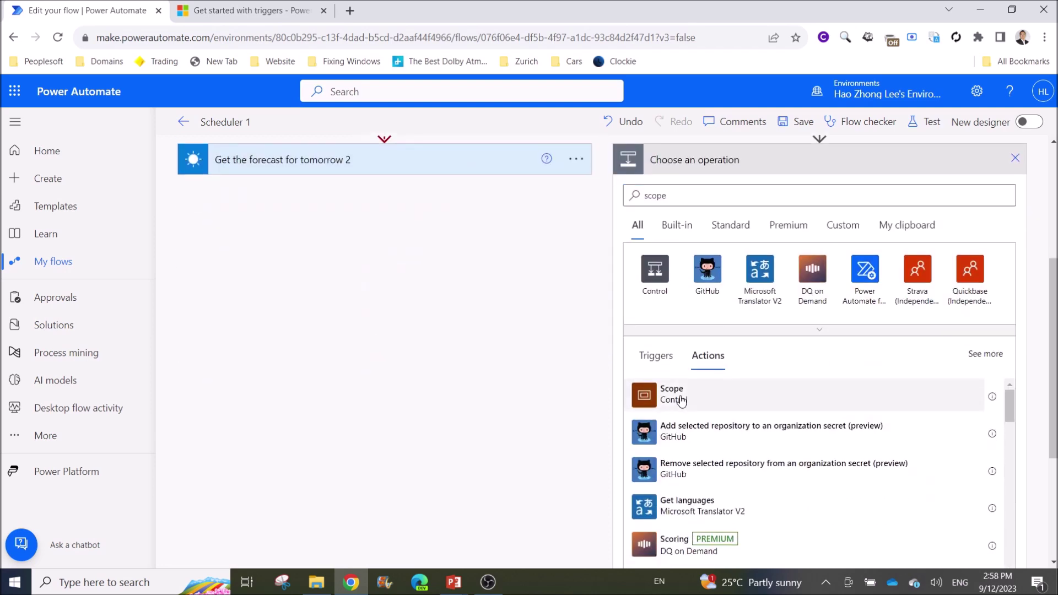
click(680, 398)
Step: Move 'Get the forecast for tomorrow' and 'Get current weather' inside the Scope
drag(763, 428, 779, 406)
drag(772, 491, 767, 402)
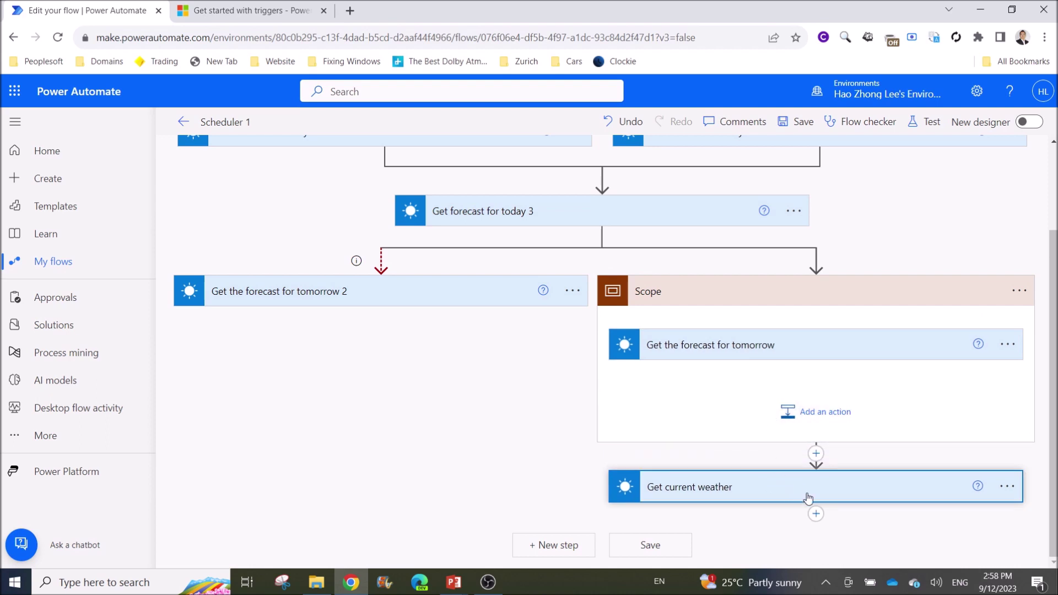
drag(809, 497, 828, 424)
drag(826, 491, 814, 379)
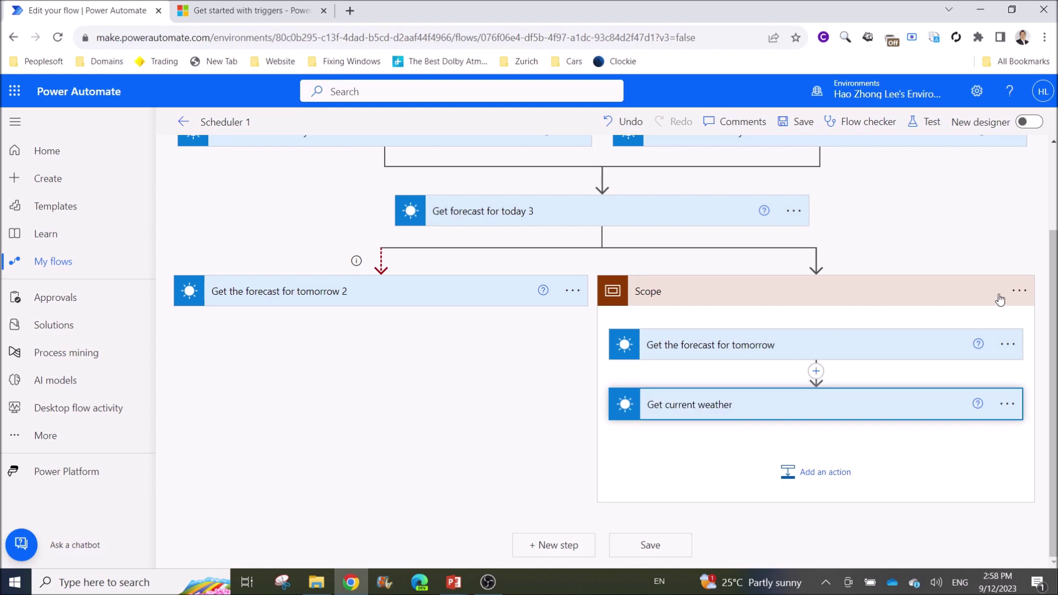
click(1019, 290)
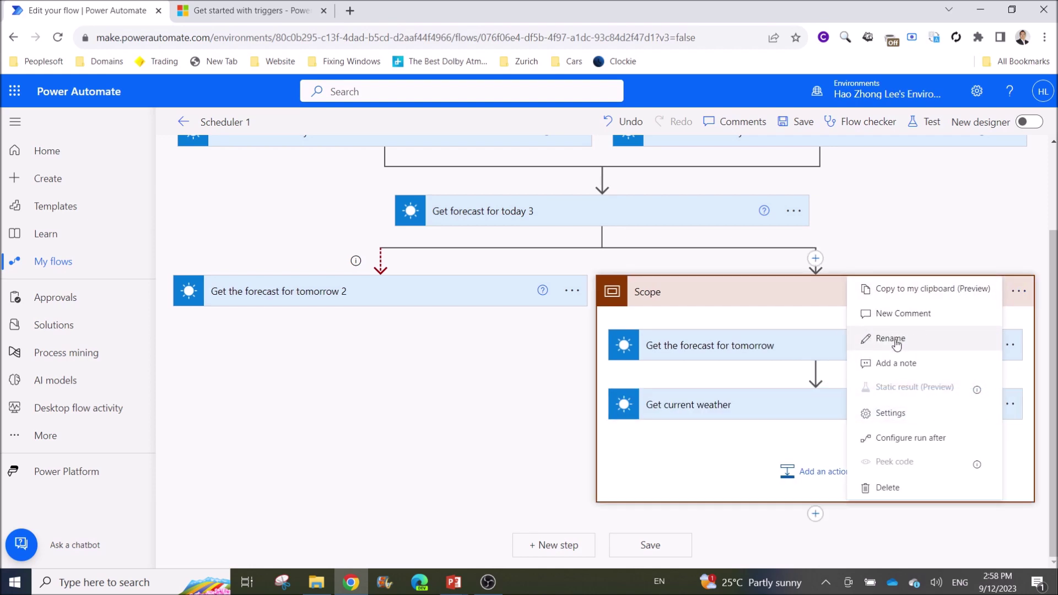
Step: Rename the scope to 'Weather Flow'
click(877, 338)
text(W)
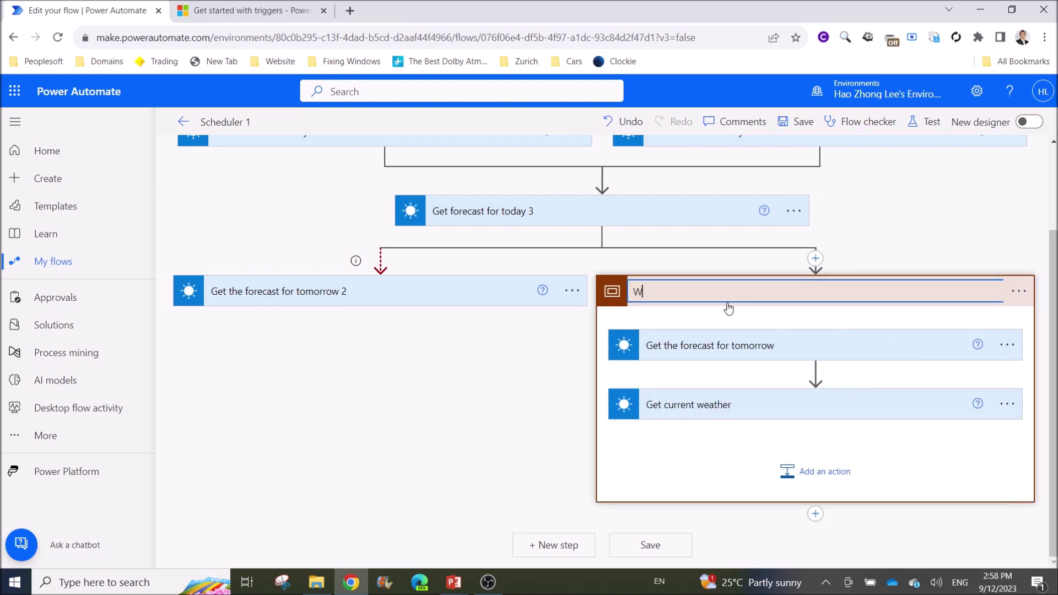
text(eather Flow)
click(557, 352)
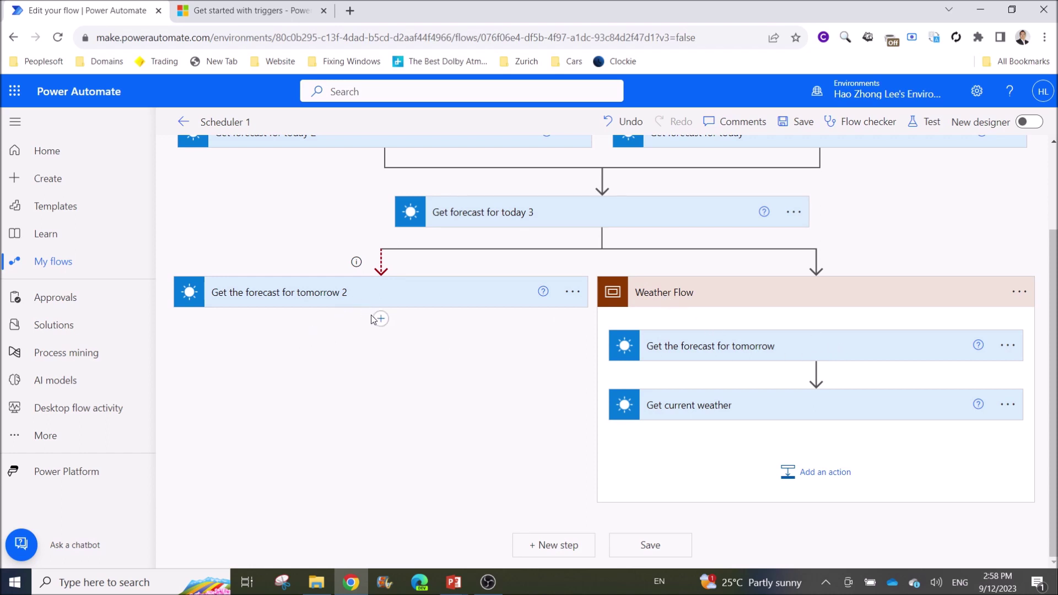
Step: Start a new action below 'Get the forecast for tomorrow 2' and show My clipboard
click(377, 321)
click(369, 338)
click(469, 417)
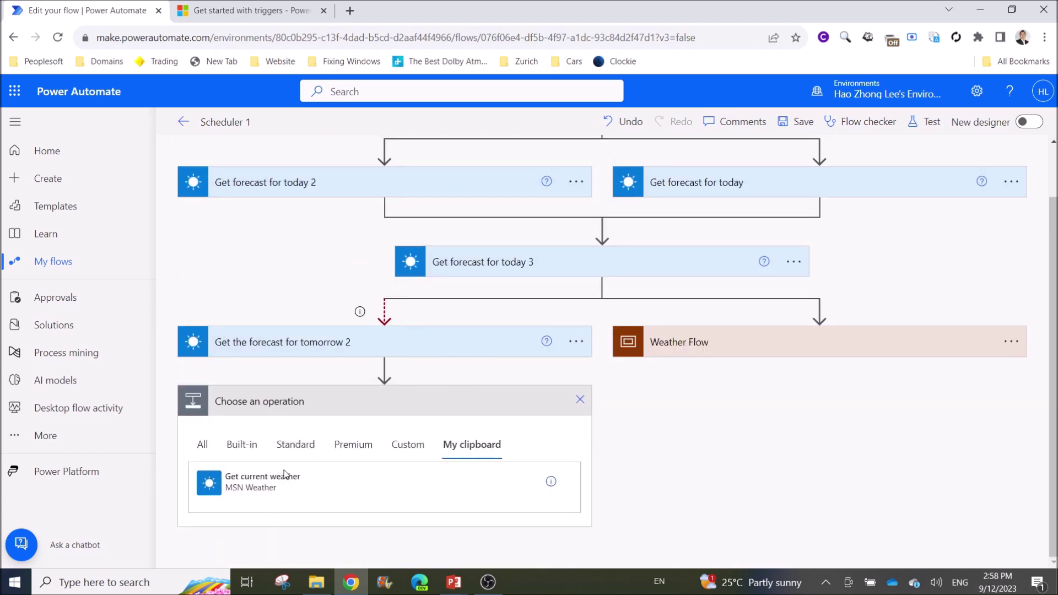
Step: Paste 'Get current weather 2' below tomorrow's forecast 2 and copy the Weather Flow scope
click(248, 494)
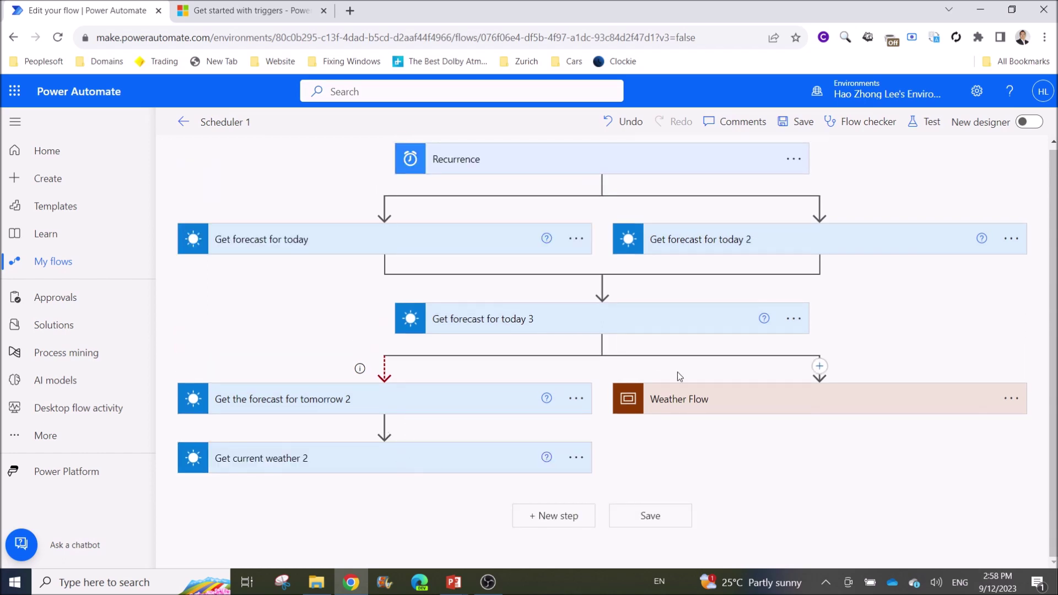
click(1012, 399)
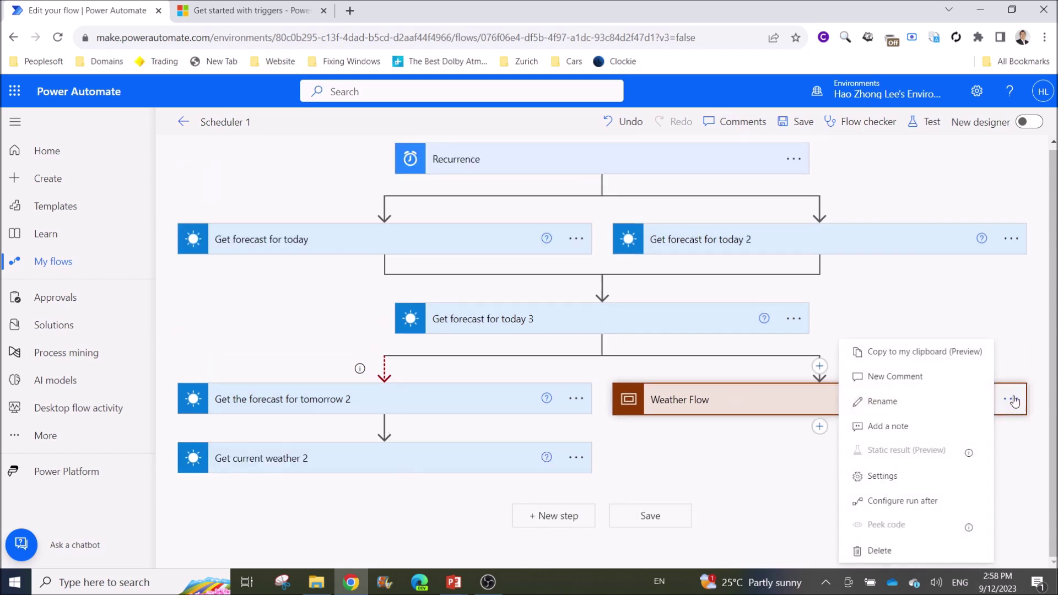
click(928, 355)
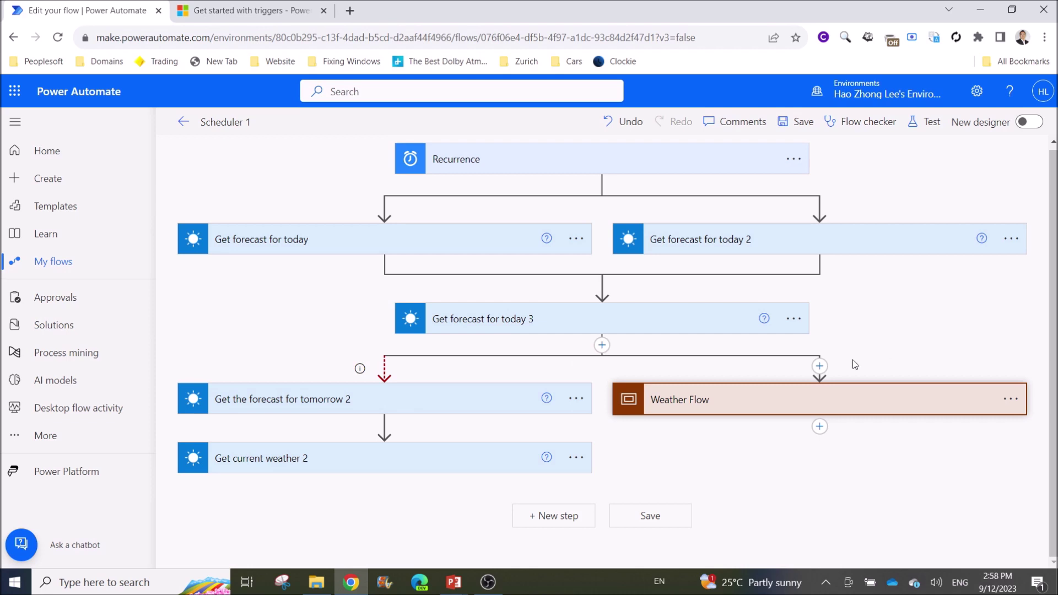
Step: Paste the scope as 'Weather Flow 2' below 'Get current weather 2' and compare both scopes
click(385, 486)
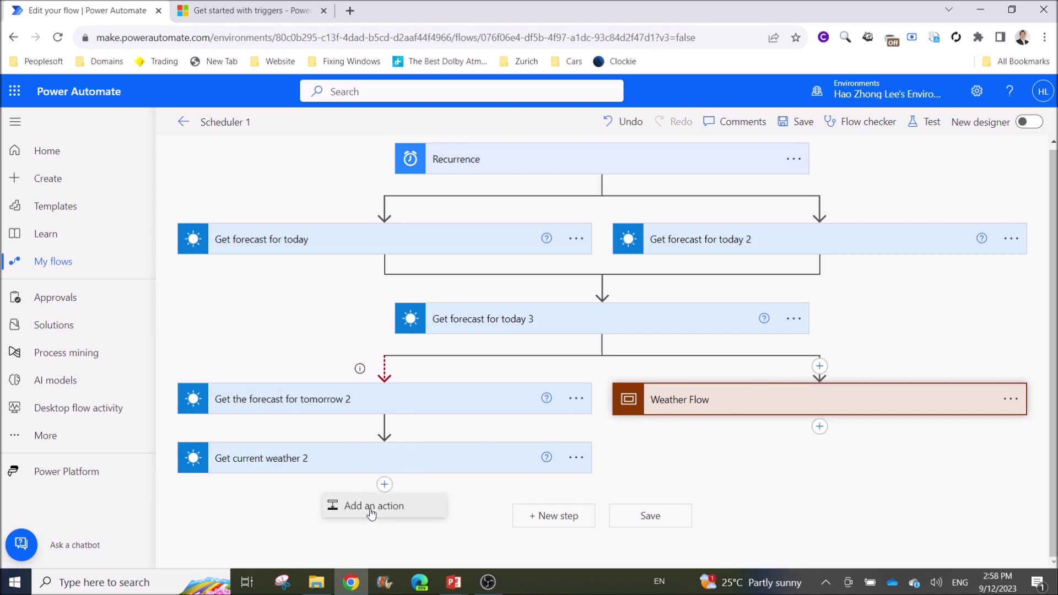
click(371, 506)
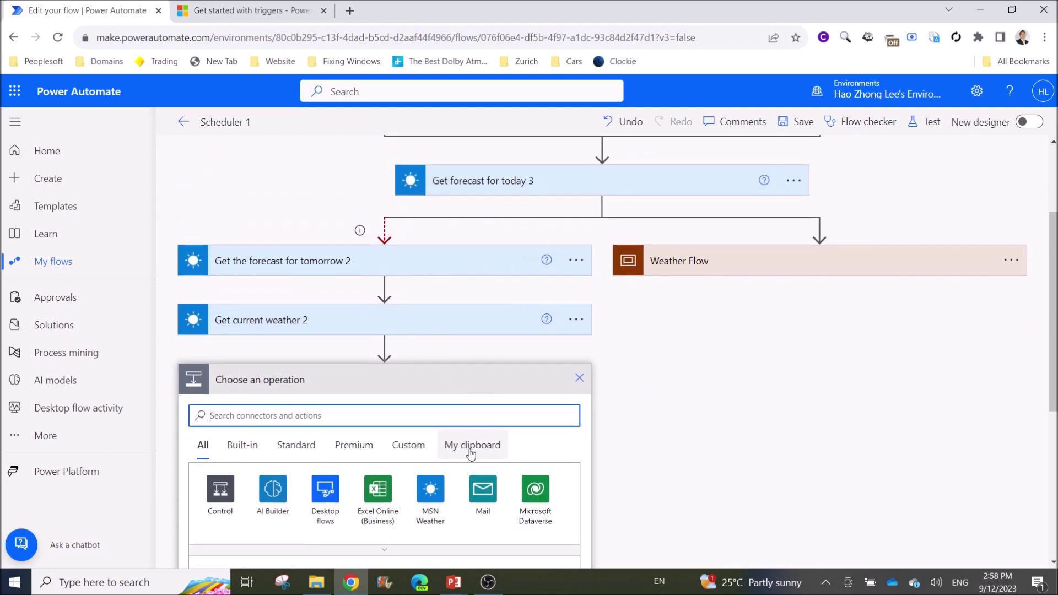
click(472, 443)
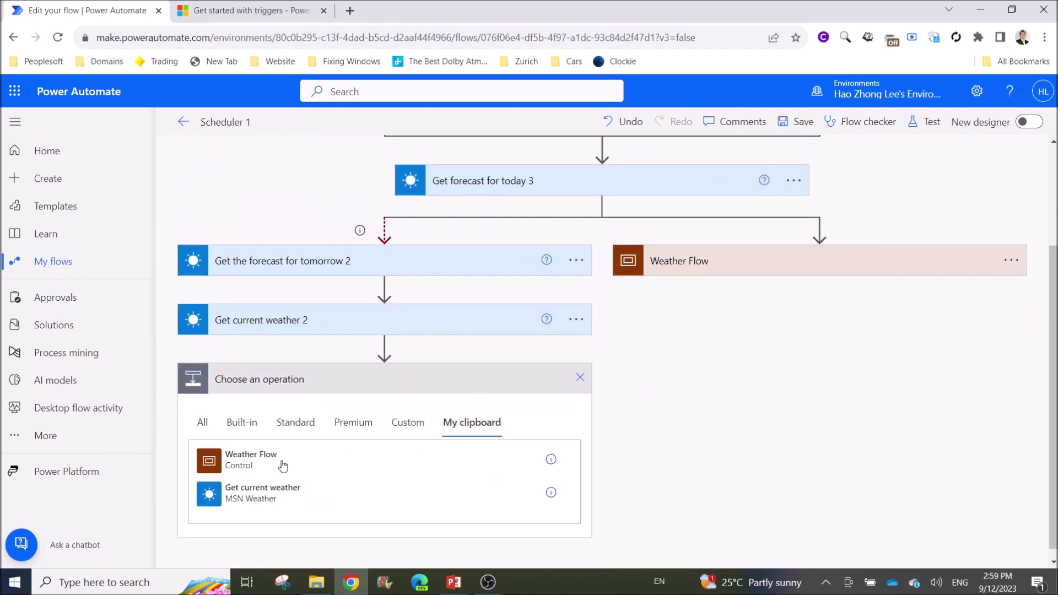
click(249, 467)
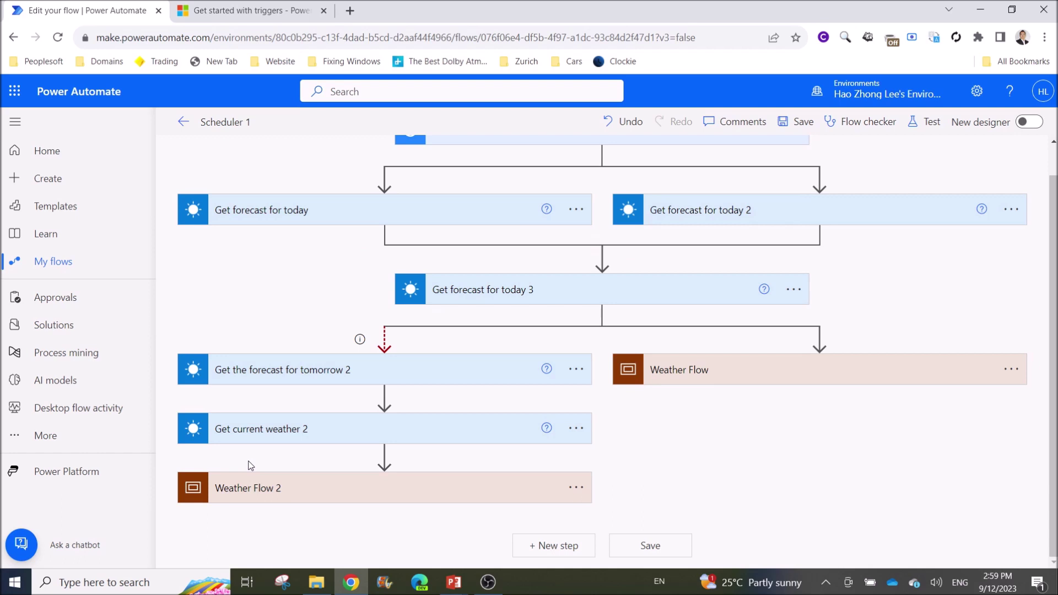
click(376, 494)
scroll(501, 292, down, 3)
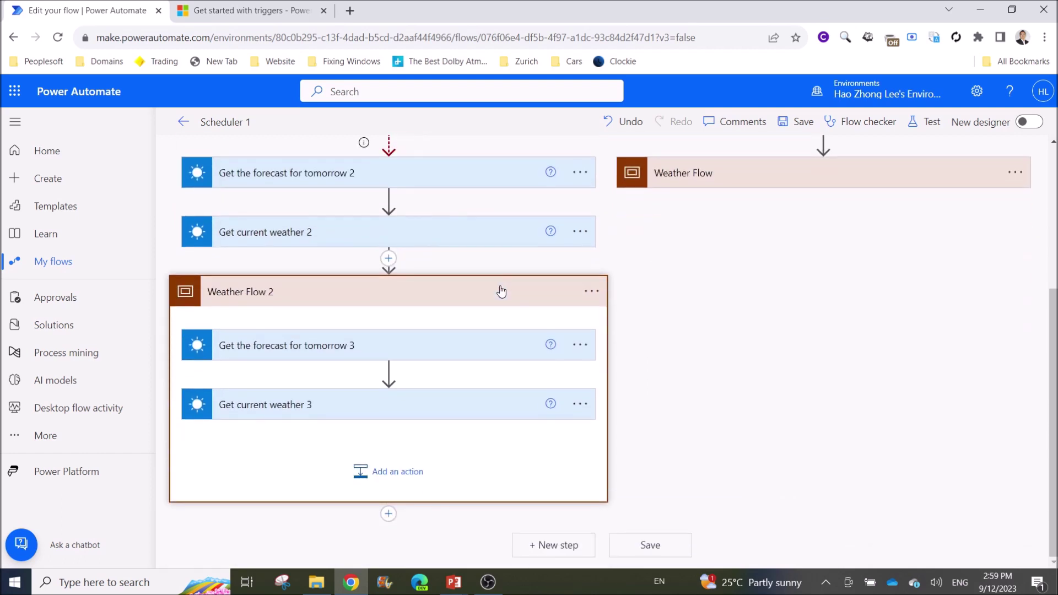
mouse_move(418, 378)
scroll(413, 386, up, 4)
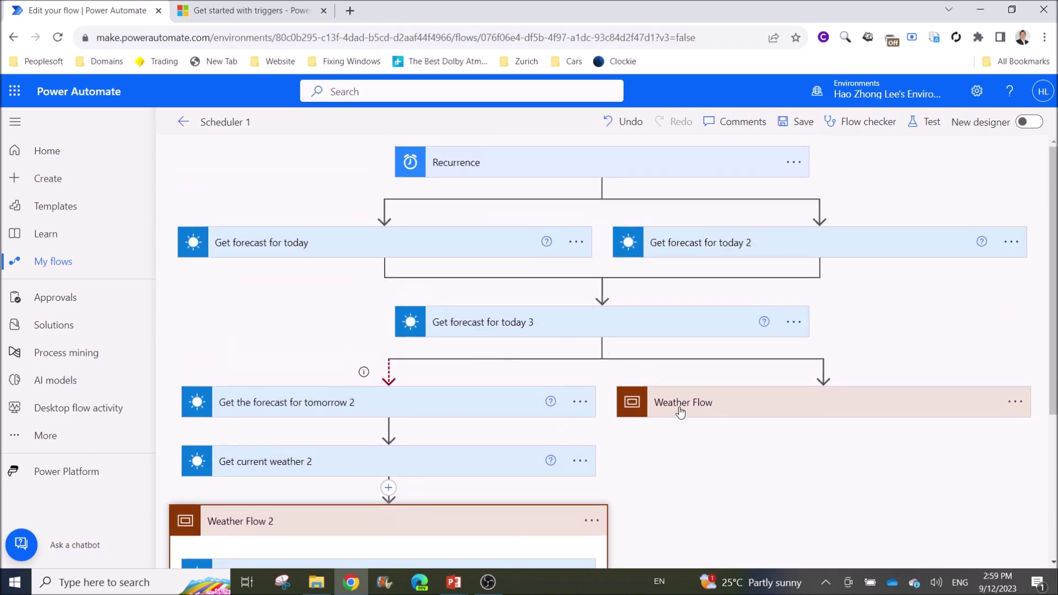
click(676, 409)
scroll(755, 344, down, 2)
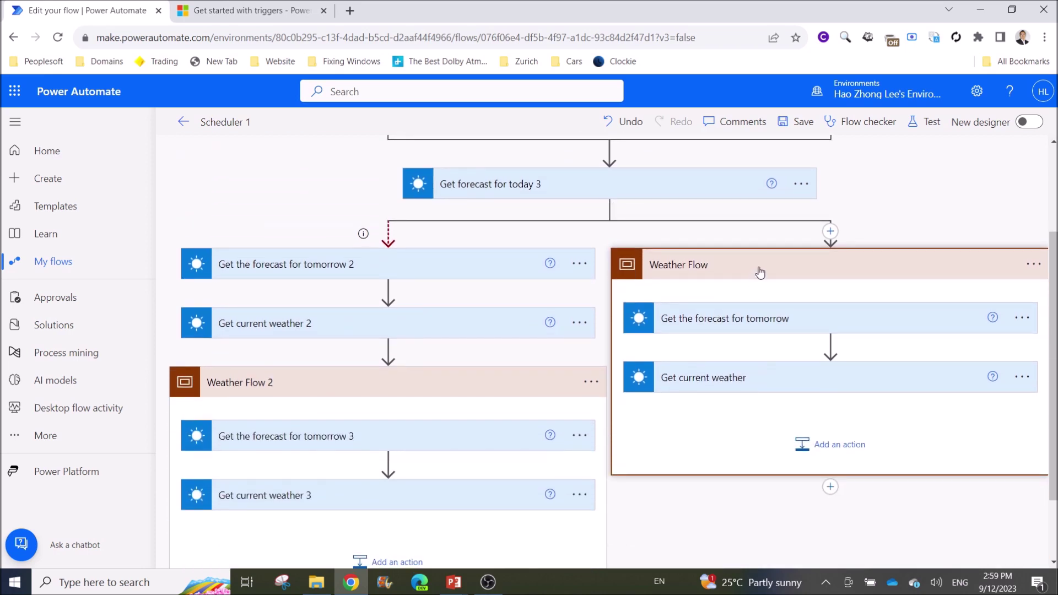
click(759, 272)
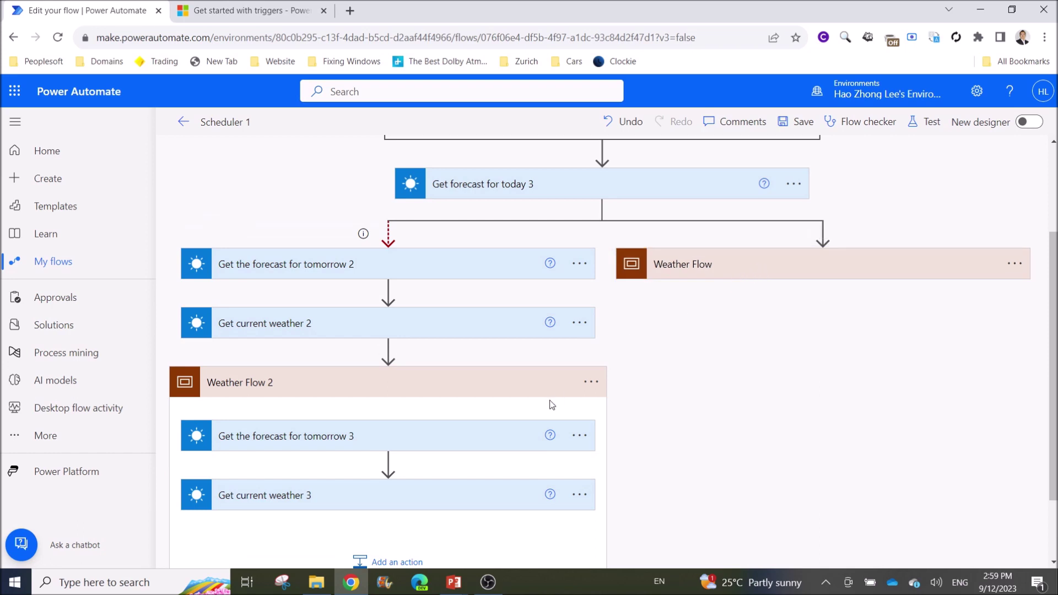